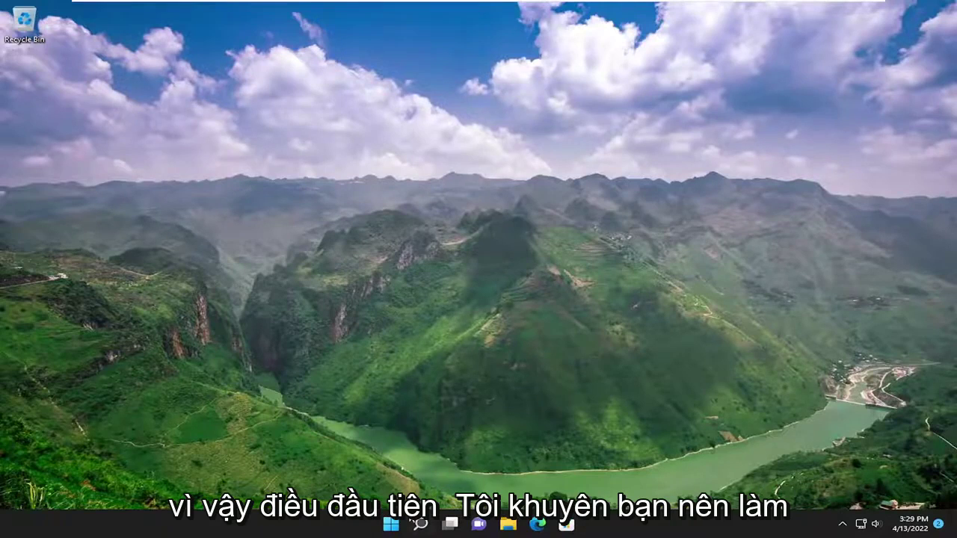
Launch Google Chrome from the Windows search and load google.com
left_click(421, 525)
type("chrome")
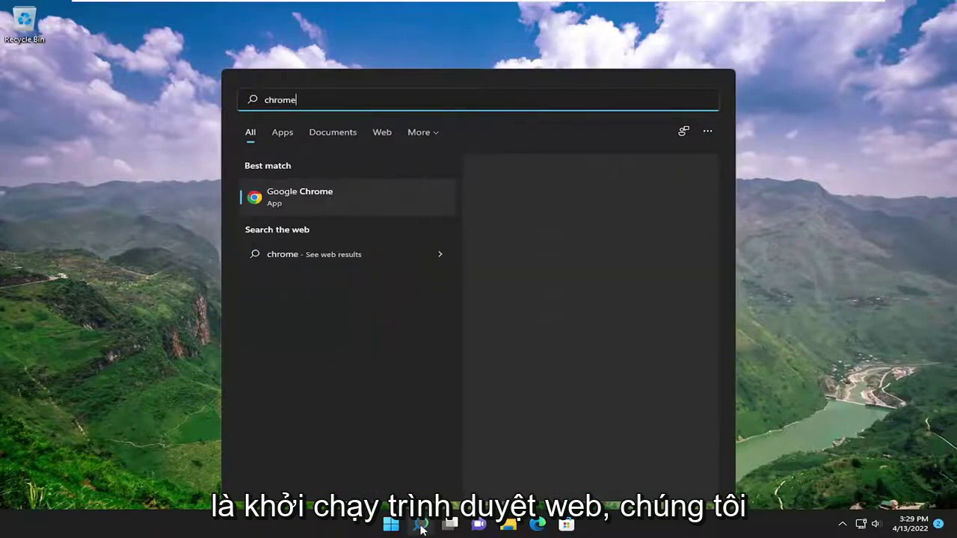
key("Return")
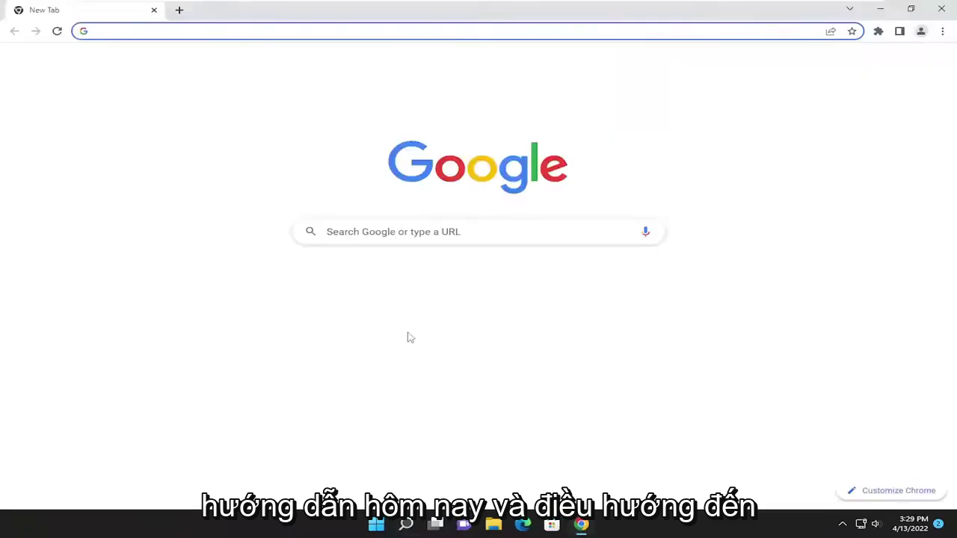
type("google.")
key("Return")
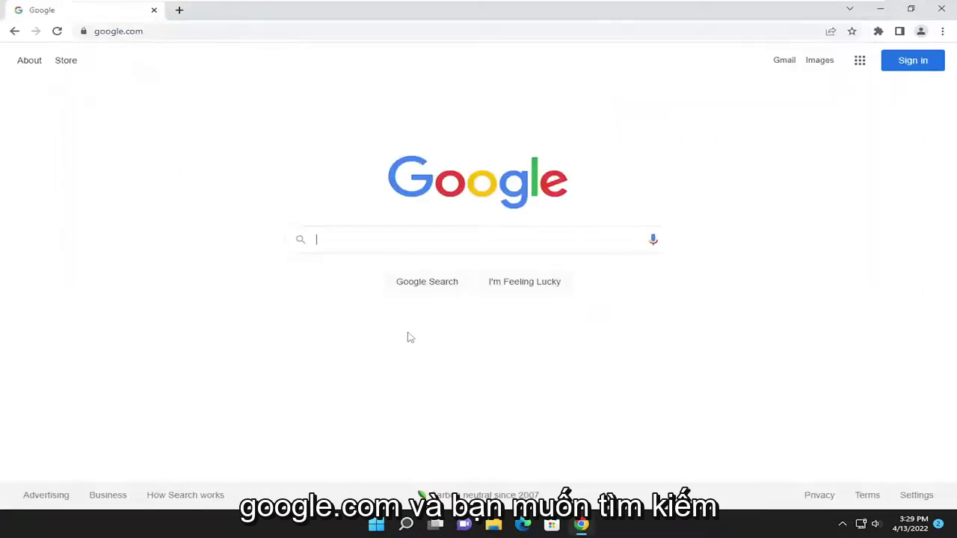
Search Google for "directx download"
type("dir")
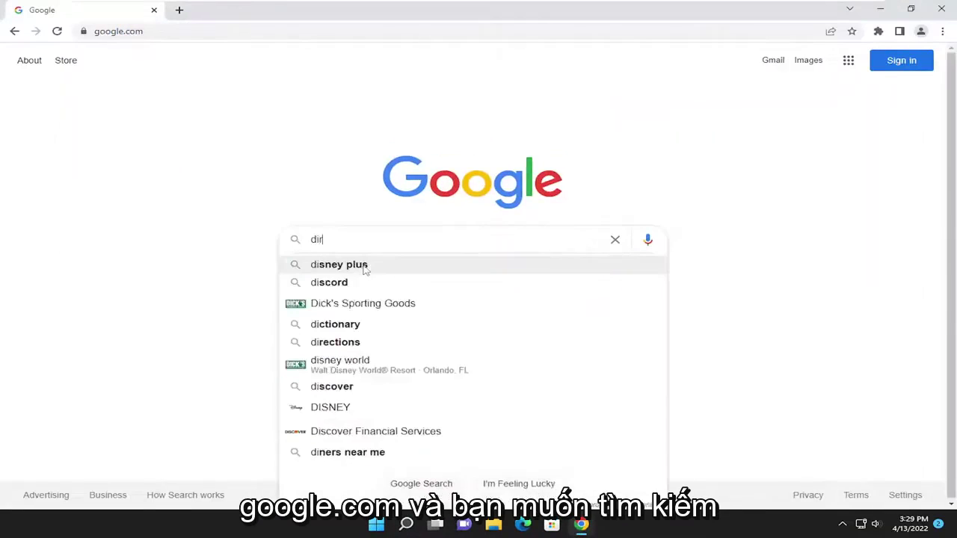
type("ectx download")
key("Return")
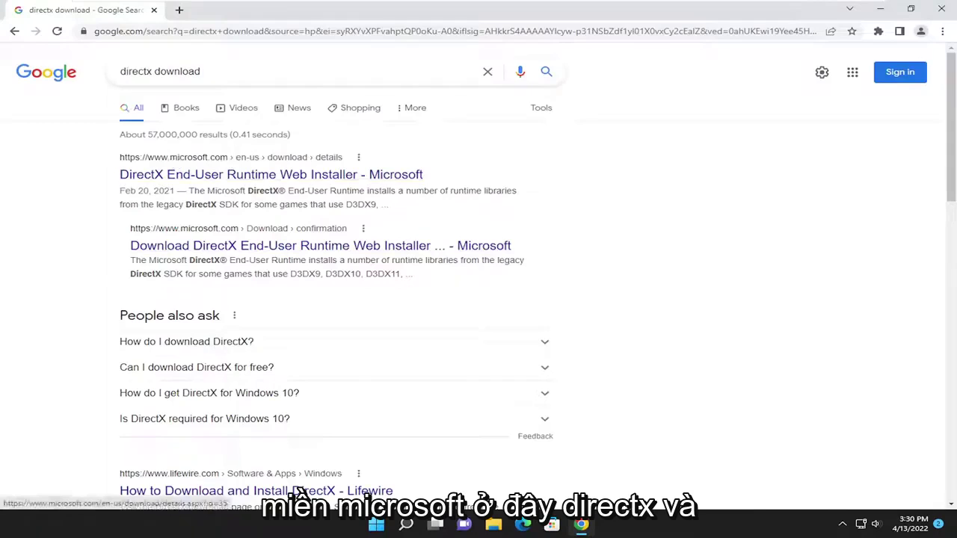
Download the DirectX End-User Runtime Web Installer from its Microsoft details page
left_click(349, 178)
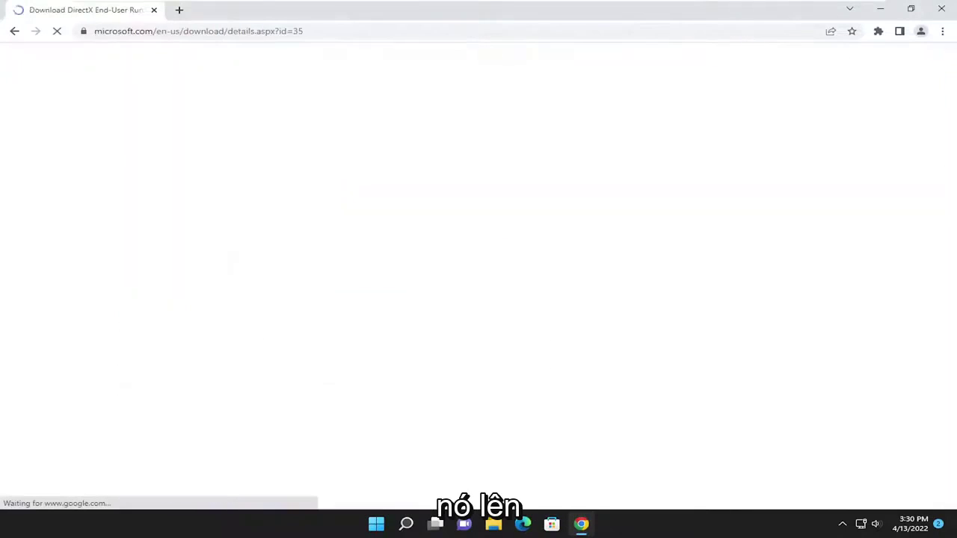
scroll(485, 374, "down", 2)
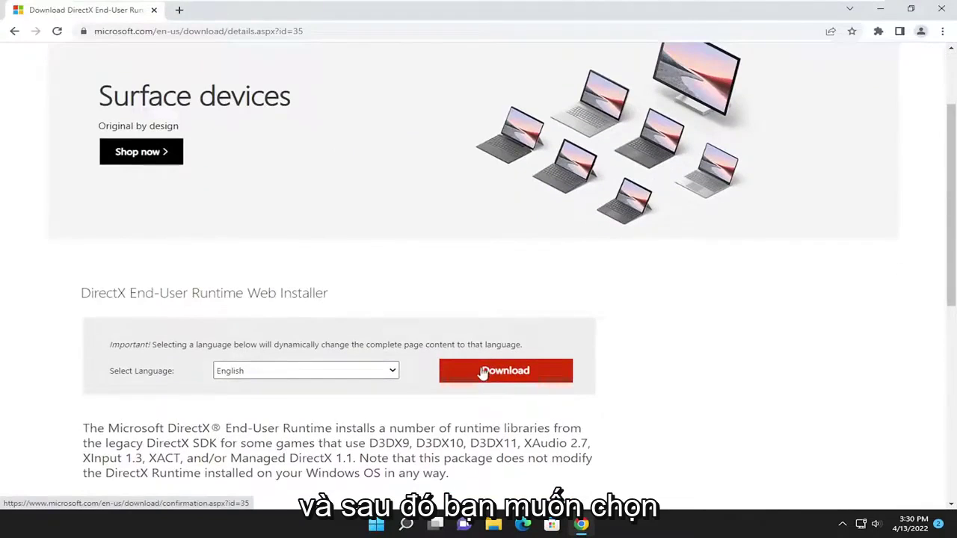
left_click(483, 371)
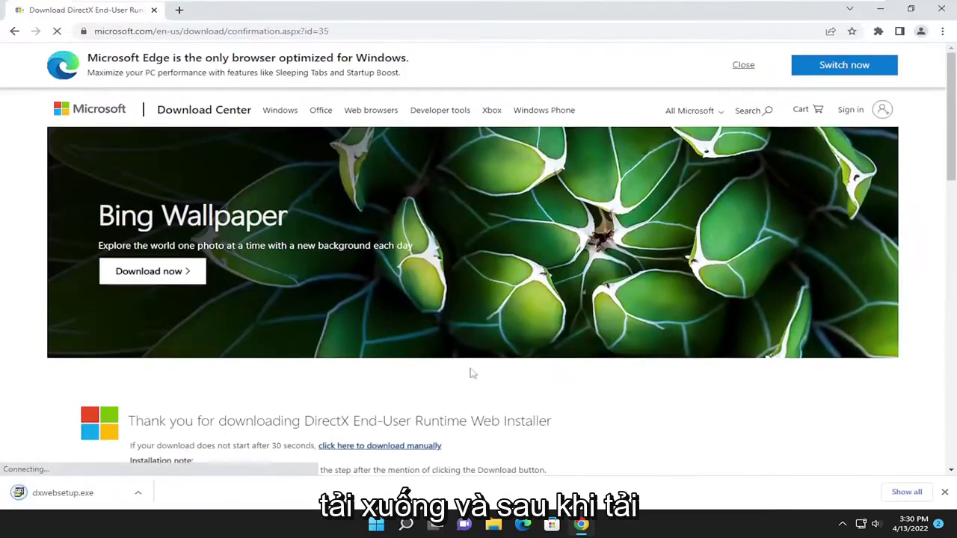
Run the downloaded dxwebsetup.exe with permission to make changes, close the browser and move the setup window toward the screen's centre
left_click(62, 495)
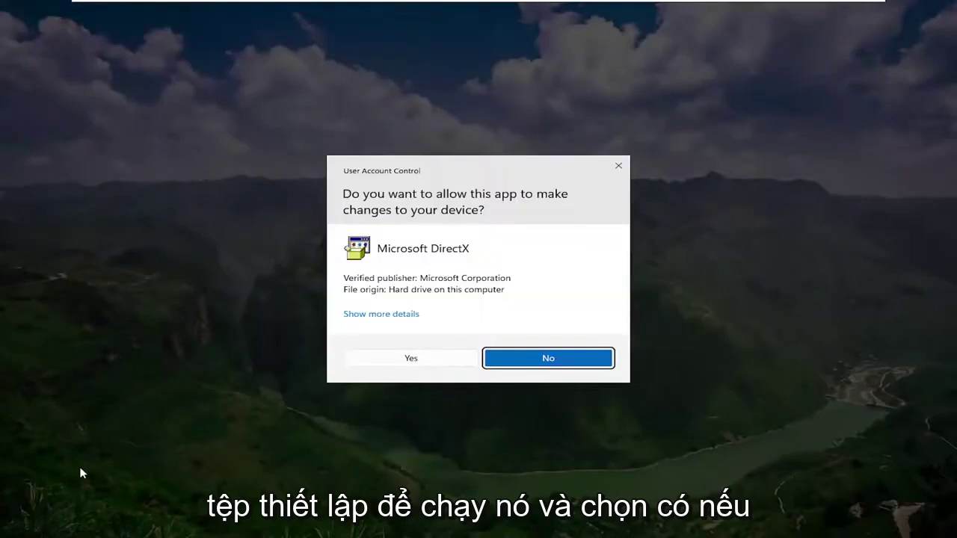
left_click(409, 360)
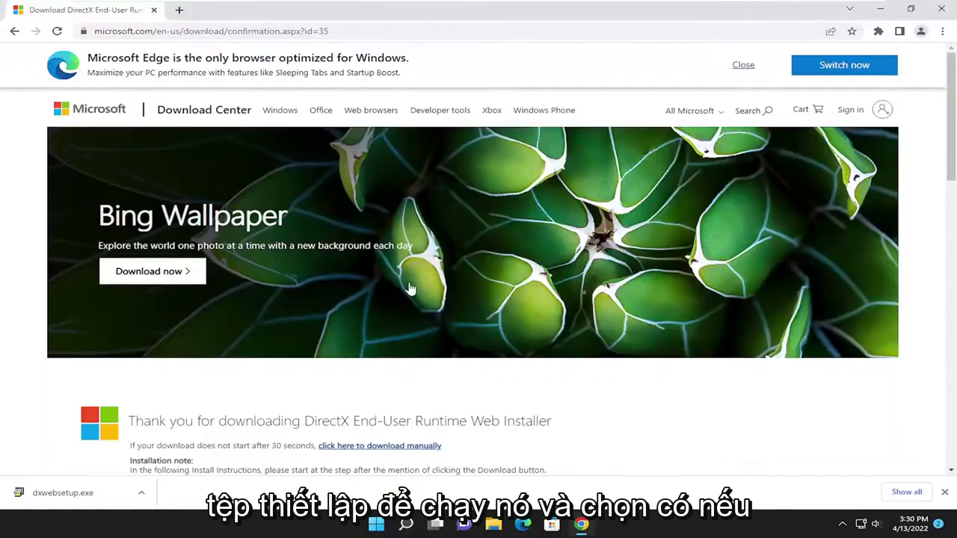
left_click(940, 9)
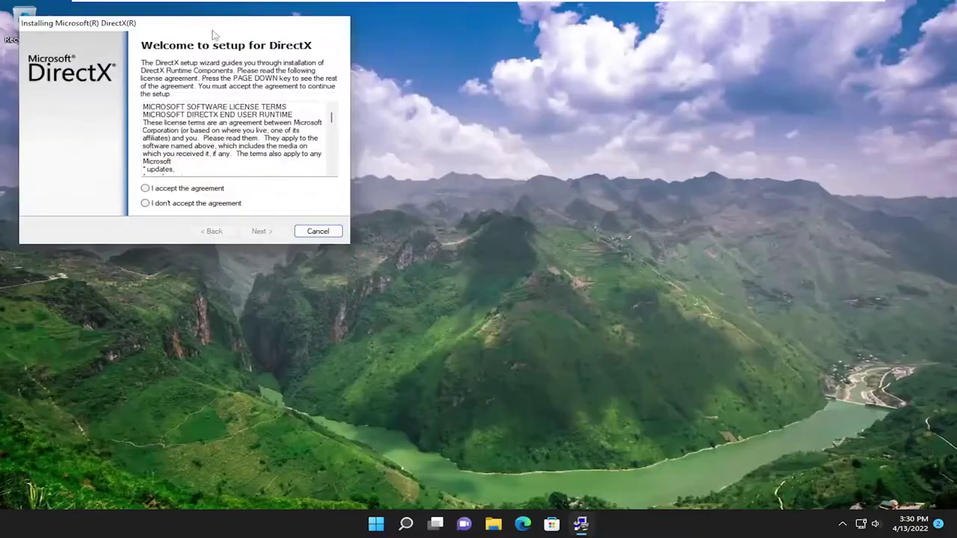
left_click_drag(79, 22, 321, 98)
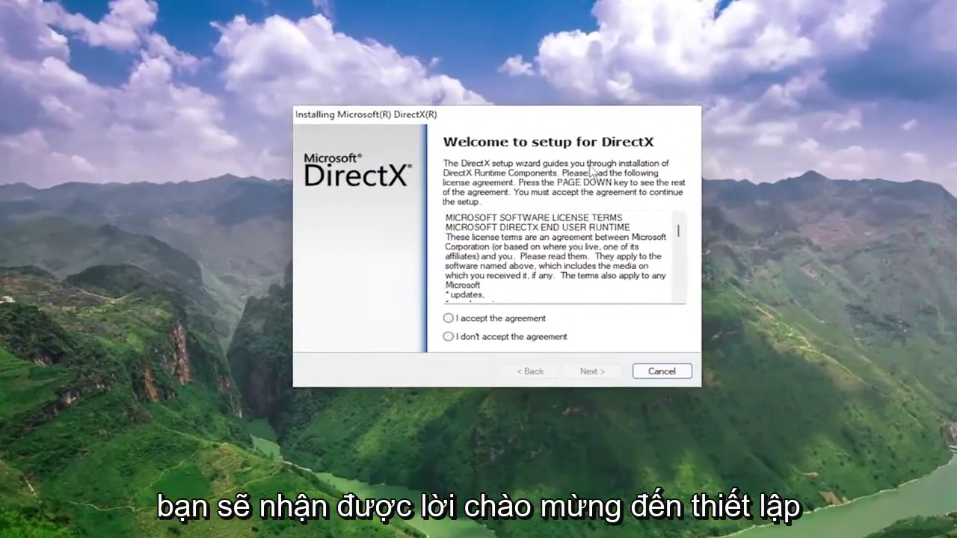
Install the DirectX runtime components, accepting the license agreement and declining the Bing Bar, and finish the setup wizard
left_click(448, 318)
left_click(592, 371)
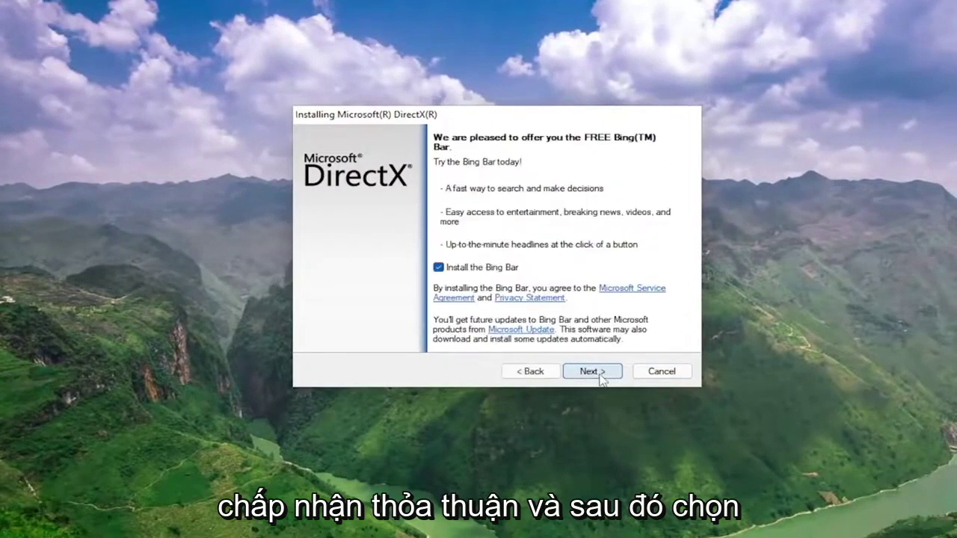
left_click(439, 268)
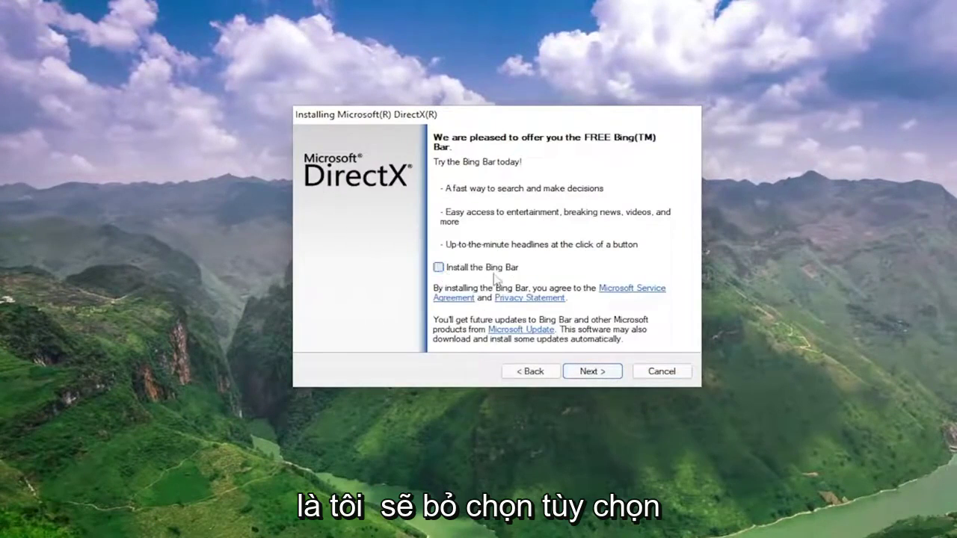
left_click(587, 373)
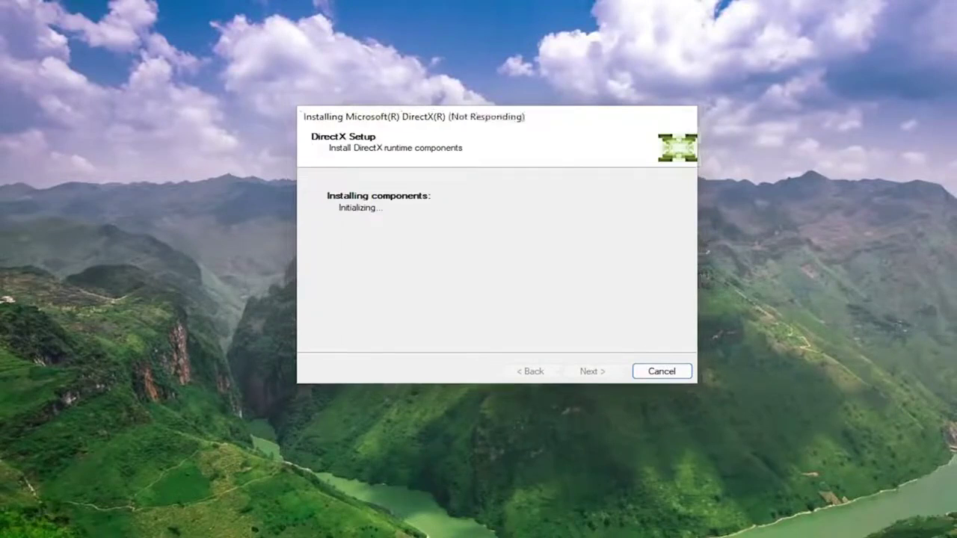
left_click(587, 373)
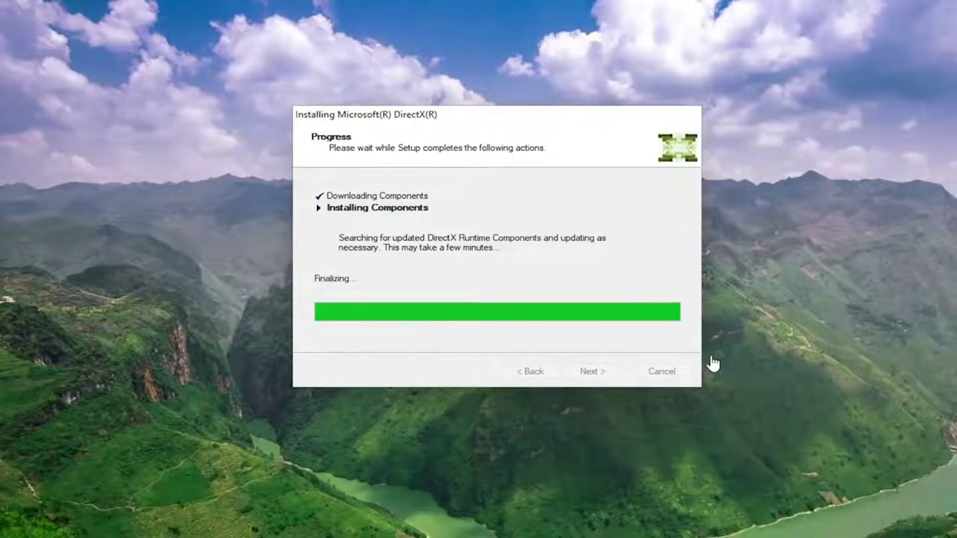
left_click(592, 372)
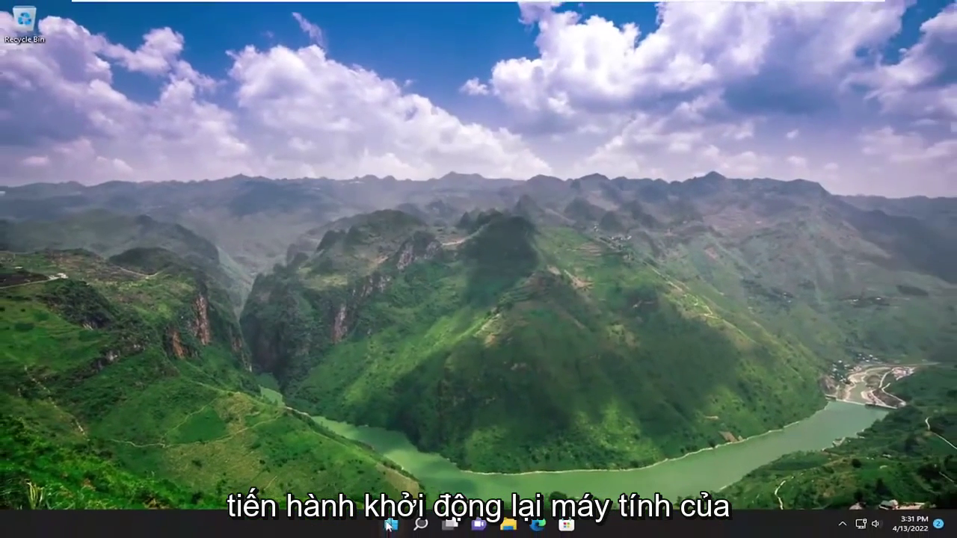
Restart the computer after the DirectX installation
right_click(390, 524)
mouse_move(398, 479)
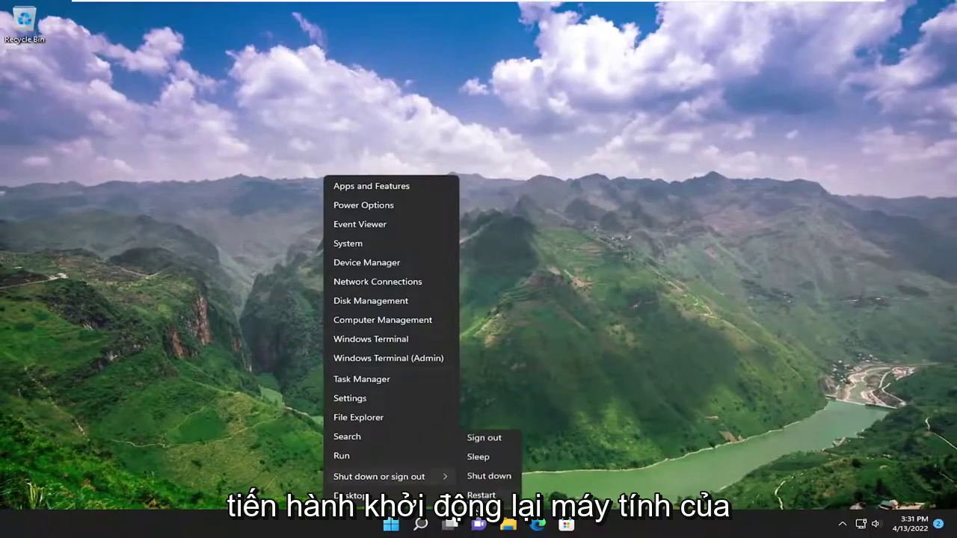
left_click(486, 495)
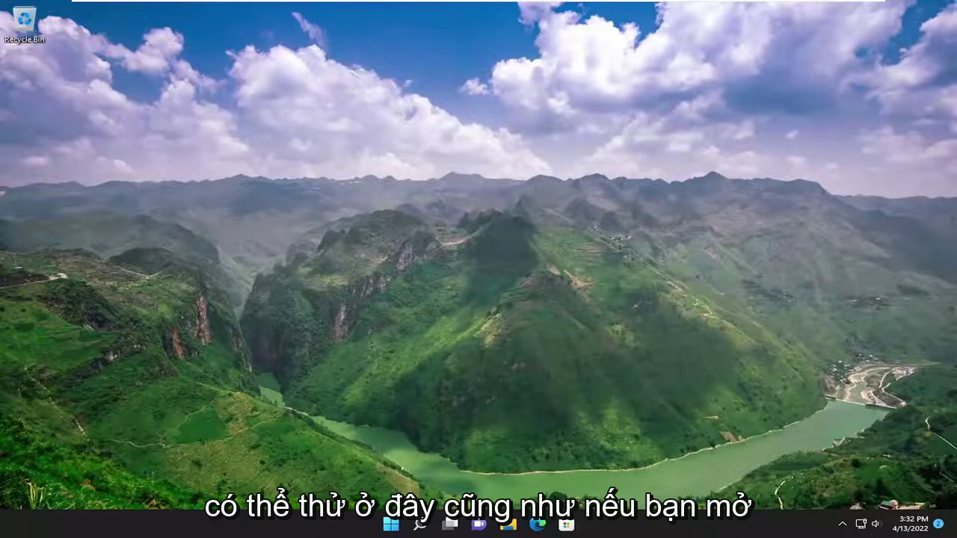
Find Command Prompt with the search term cmd, open it as administrator with permission granted, and move its window toward the screen's centre
left_click(419, 526)
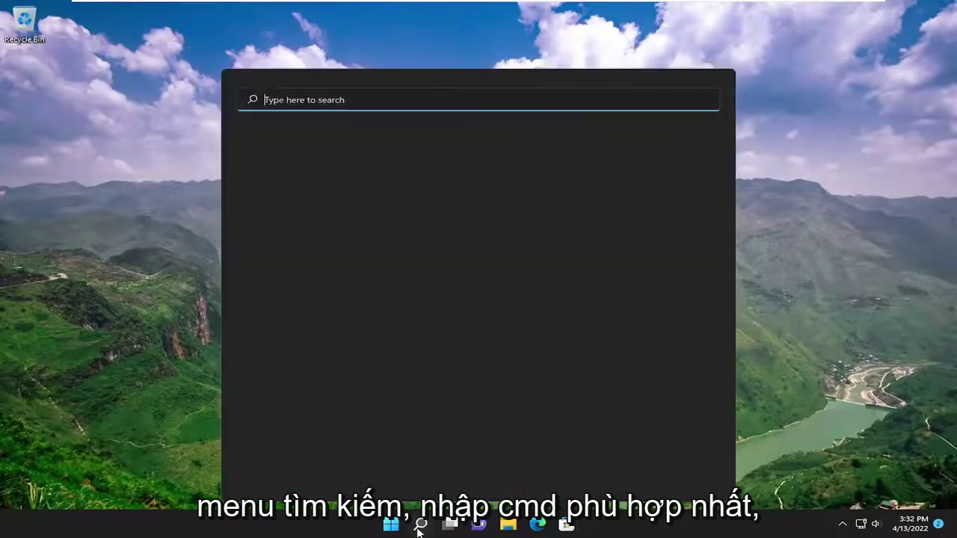
type("cmd")
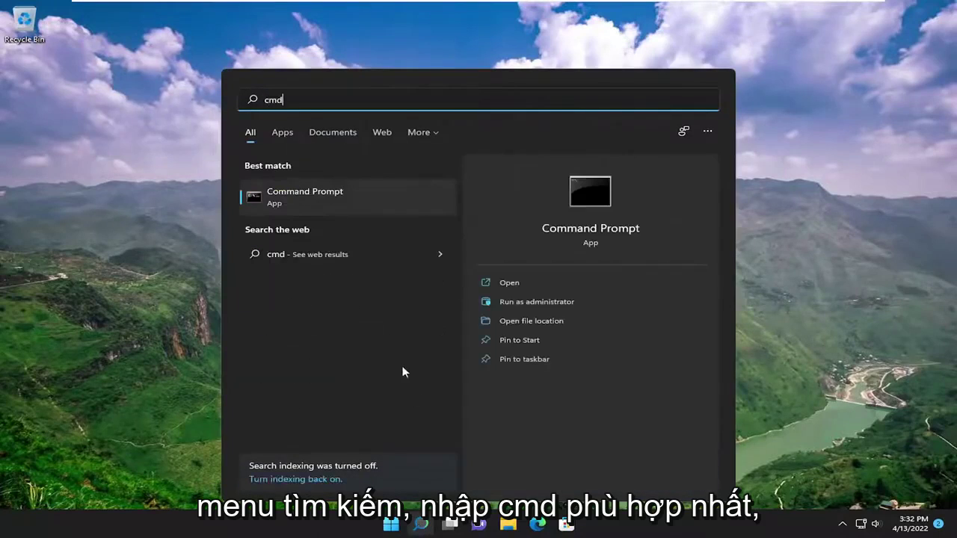
right_click(317, 193)
left_click(356, 209)
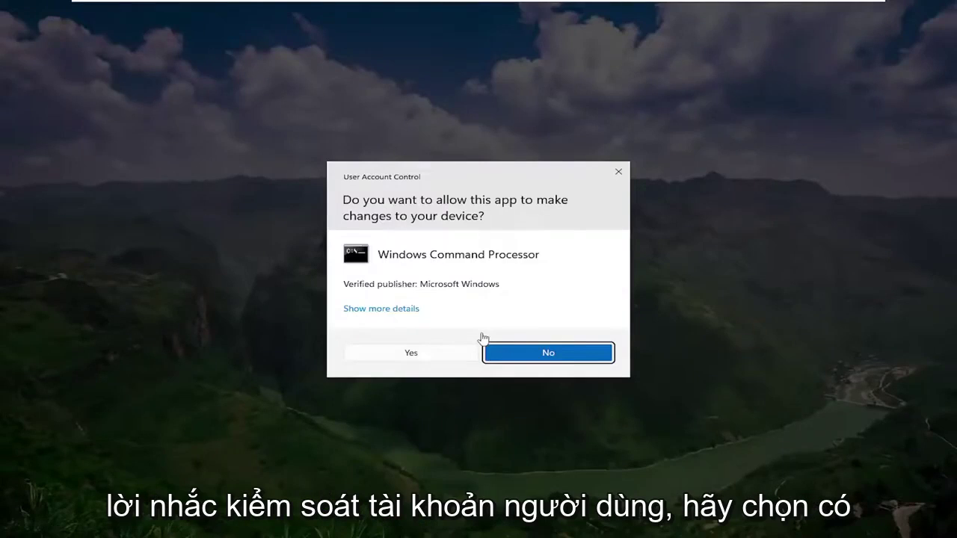
left_click(443, 358)
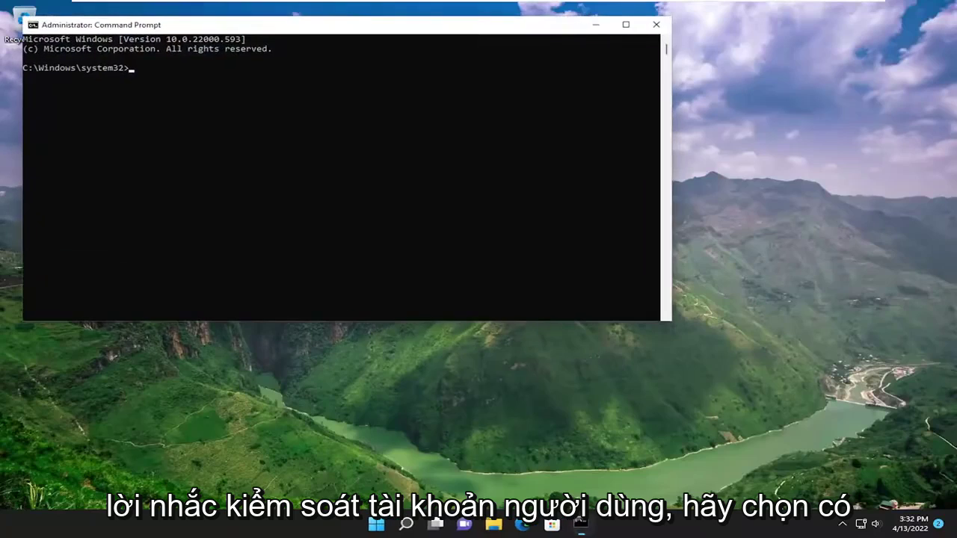
left_click_drag(338, 31, 441, 91)
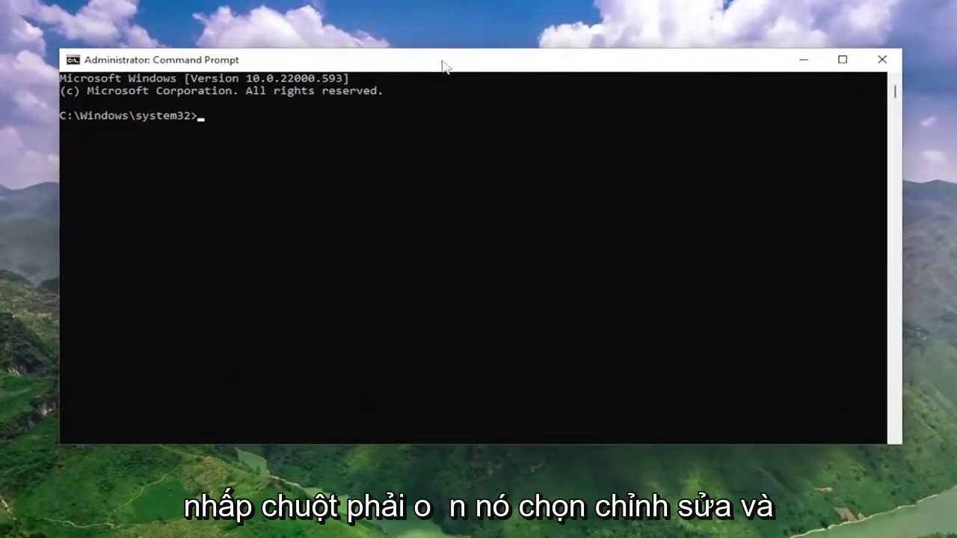
Paste and run the command sfc /scannow in the administrator Command Prompt
right_click(446, 64)
mouse_move(509, 177)
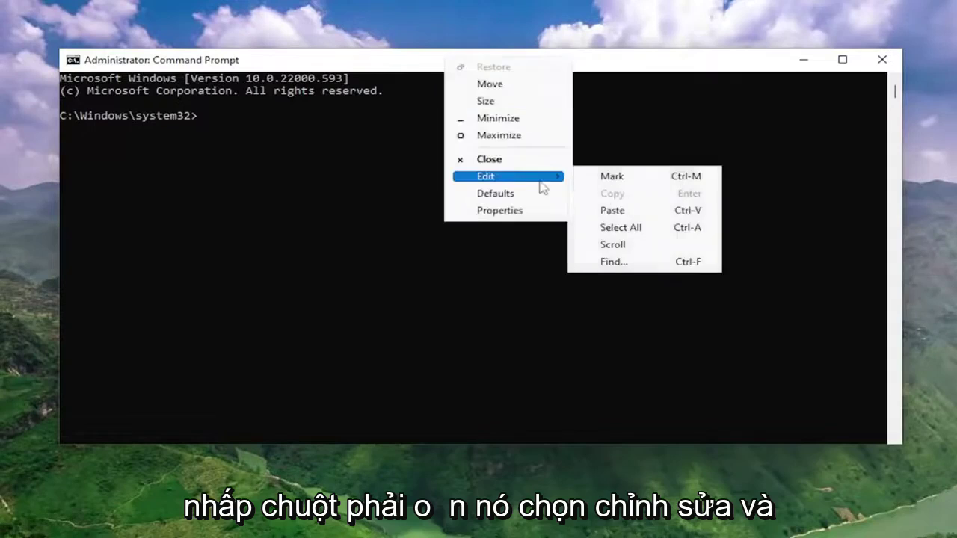
left_click(623, 211)
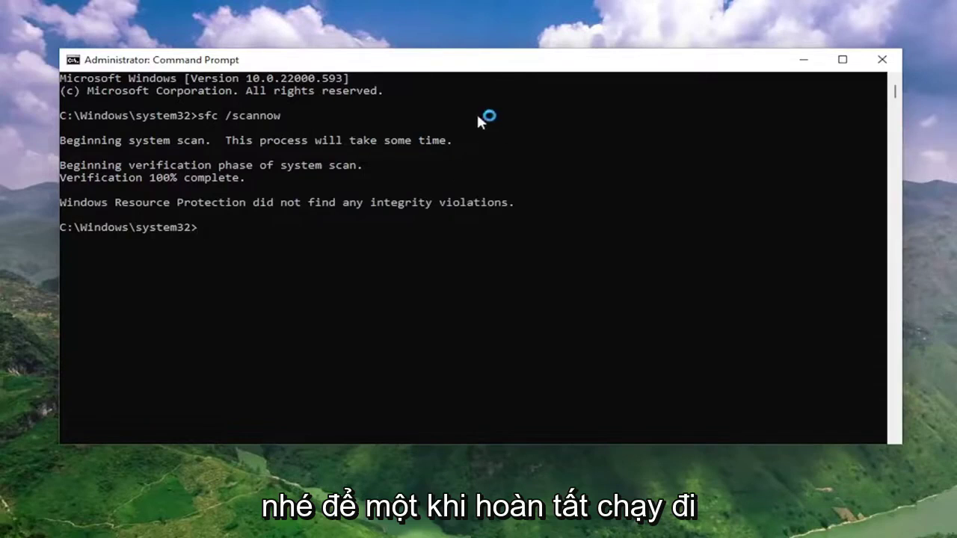
Paste and run the command dism /online /cleanup-image /restorehealth in the administrator Command Prompt
right_click(473, 59)
mouse_move(511, 180)
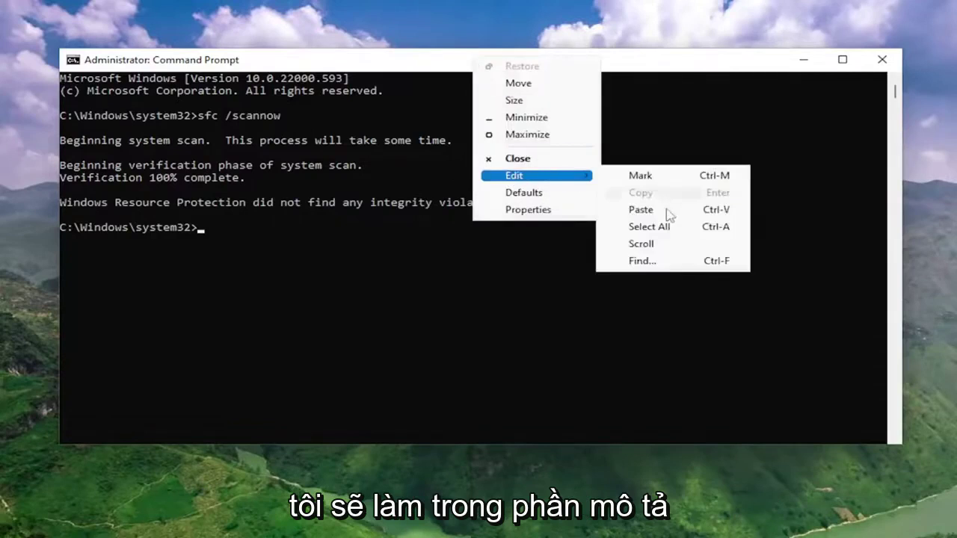
left_click(651, 226)
left_click(373, 277)
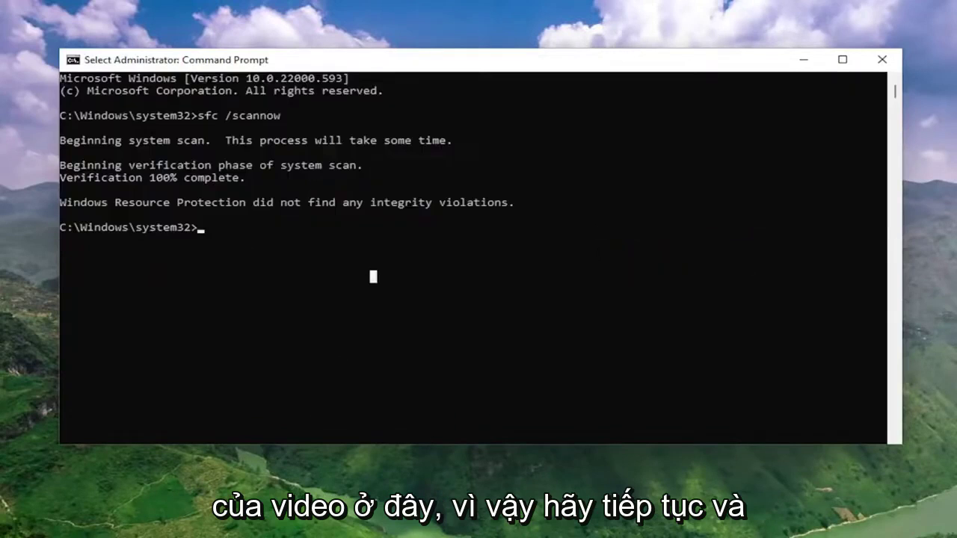
right_click(337, 238)
key("Return")
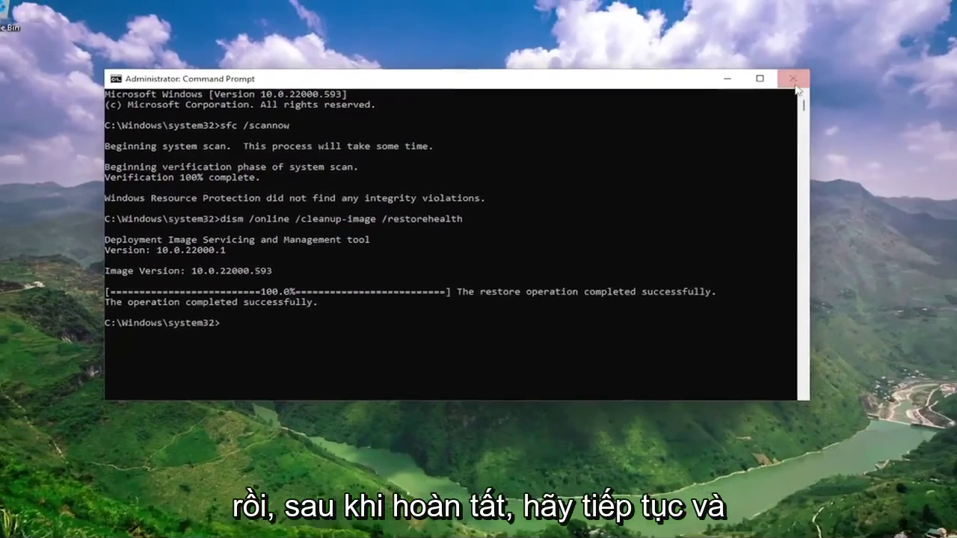
Close the Command Prompt window and restart the computer
left_click(794, 81)
right_click(391, 523)
mouse_move(394, 482)
left_click(470, 498)
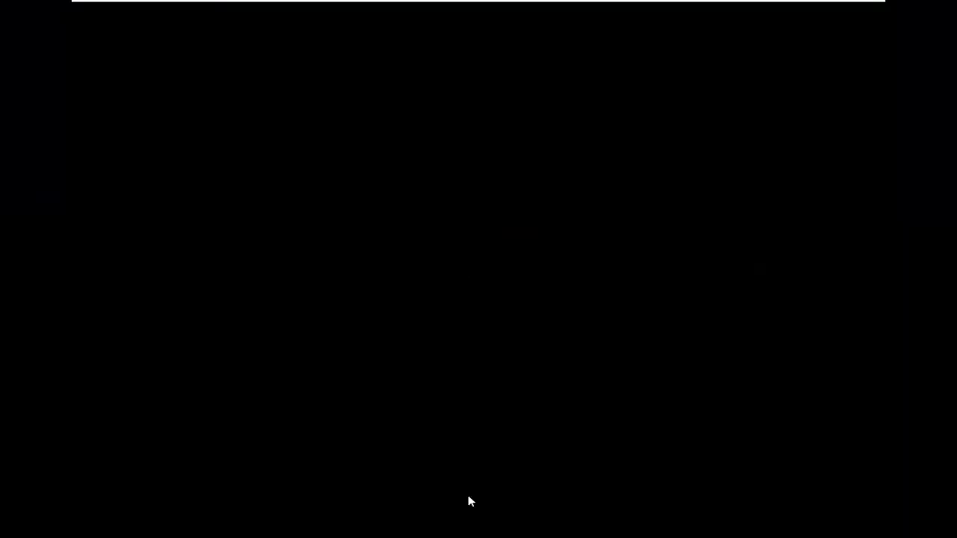